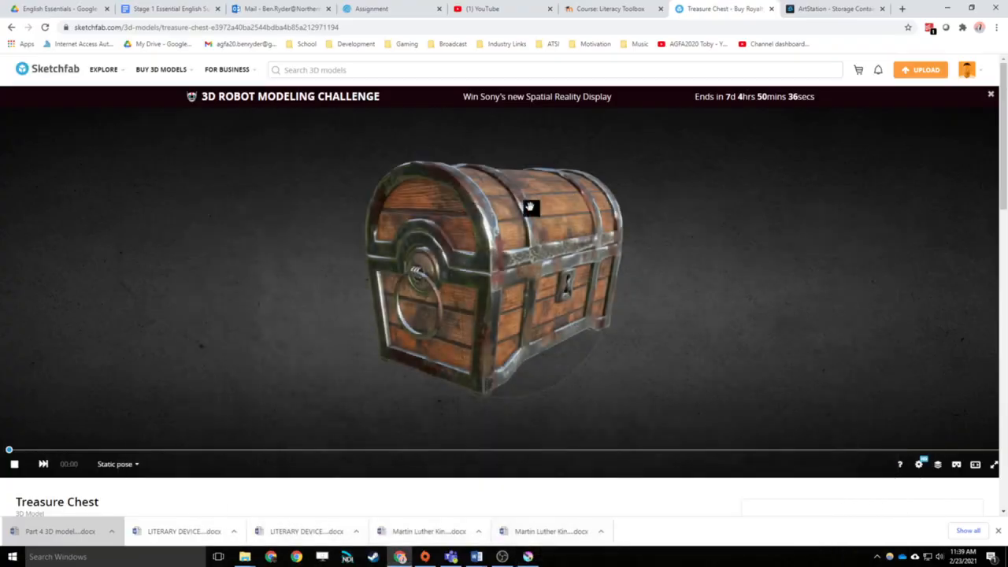
# Display the Treasure Chest model as a wireframe and orbit it slightly to show the lock side and the handle end
pyautogui.click(937, 466)
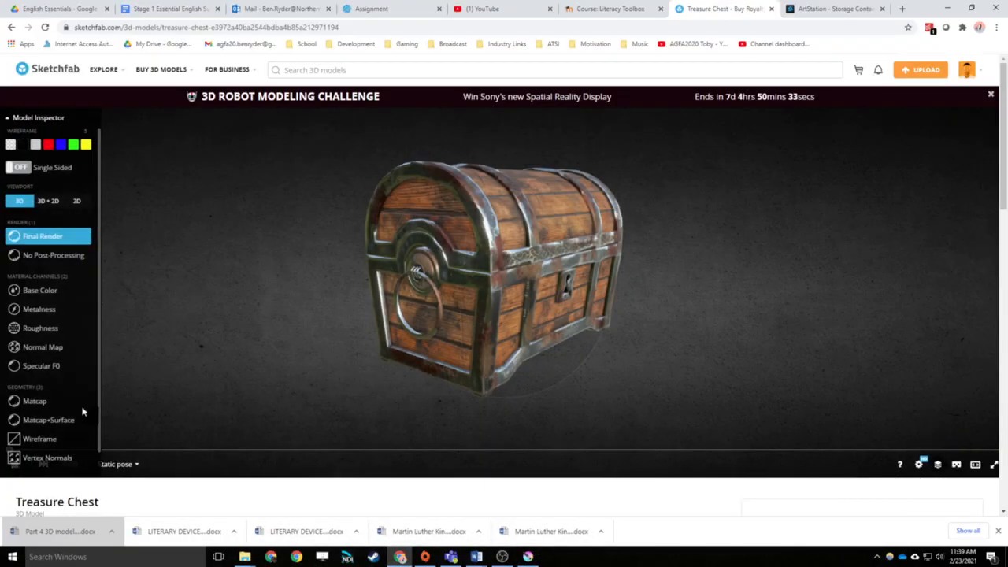
pyautogui.scroll(-1, 83, 411)
pyautogui.click(40, 412)
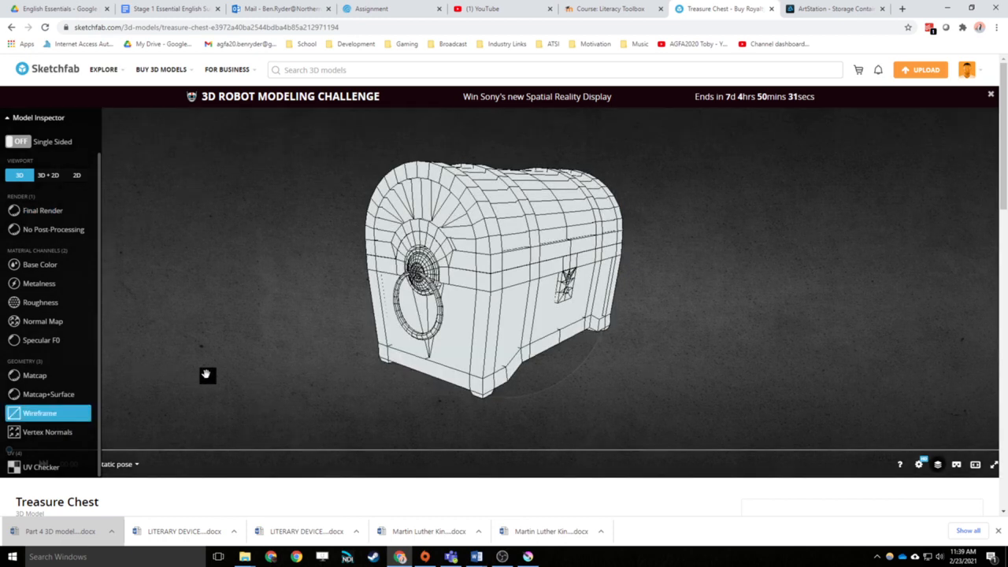
pyautogui.moveTo(209, 364); pyautogui.dragTo(221, 369)
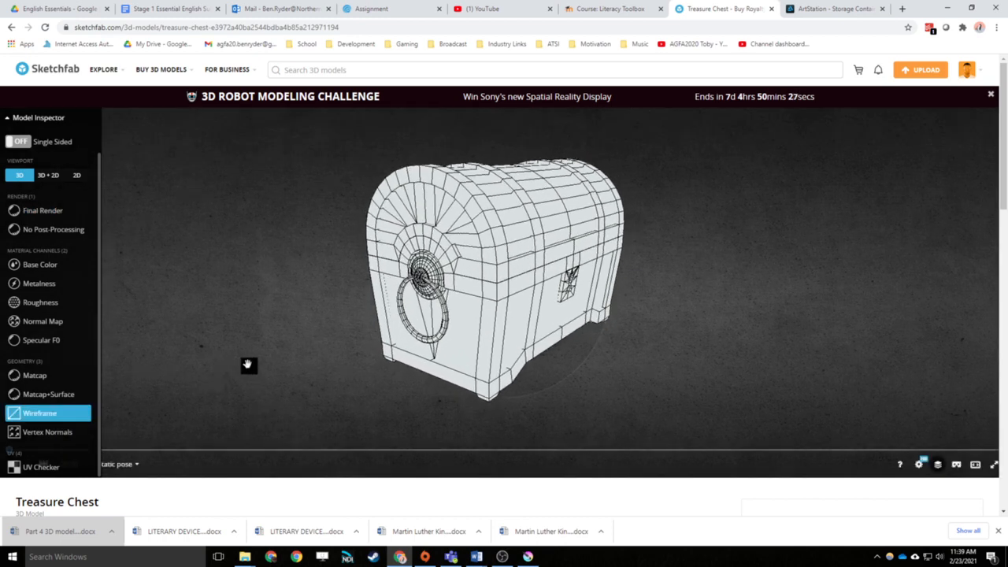
# Capture a screen region of about 768 x 612 pixels around the wireframe chest and copy it to the clipboard
pyautogui.press('Print')
pyautogui.moveTo(693, 111); pyautogui.dragTo(291, 433)
pyautogui.click(653, 444)
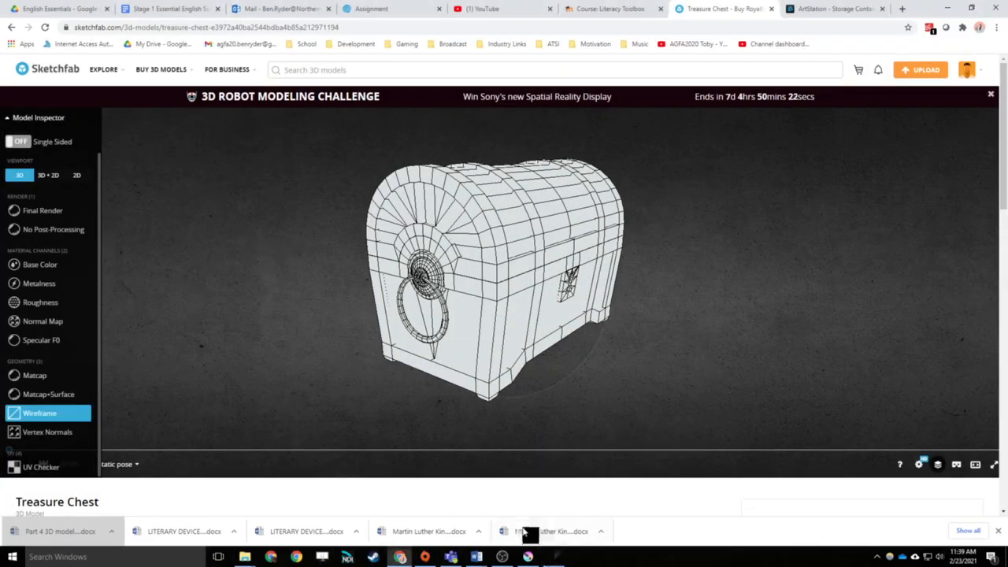
pyautogui.press('Print')
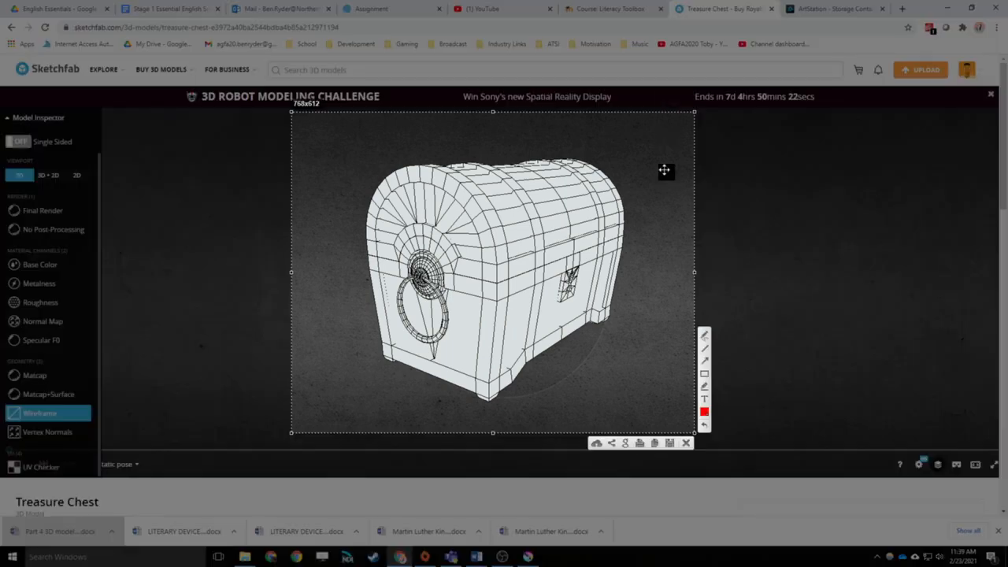
pyautogui.click(658, 444)
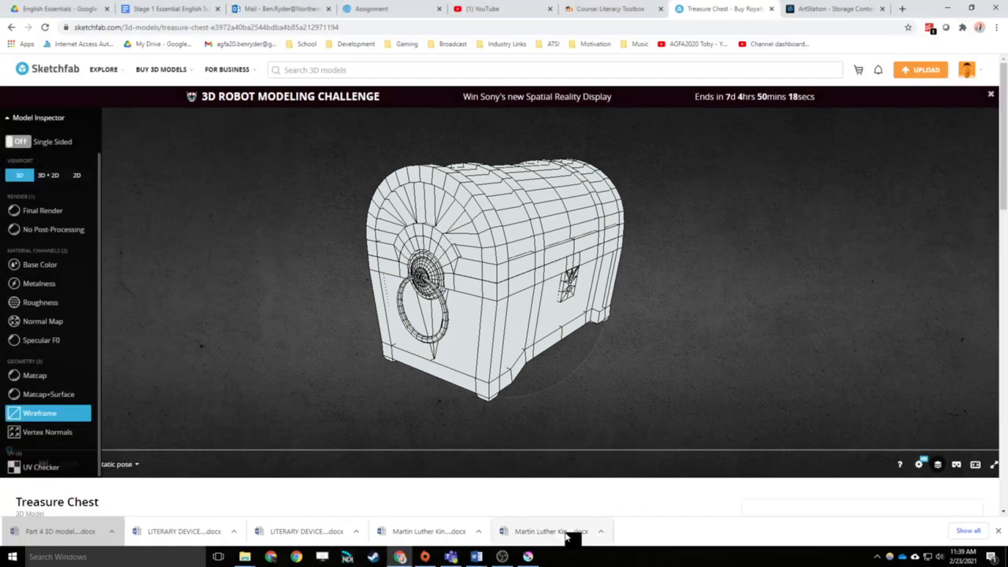
# Switch to Krita and create a new document from the clipboard image, interpreting its colours as Web (sRGB)
pyautogui.click(528, 556)
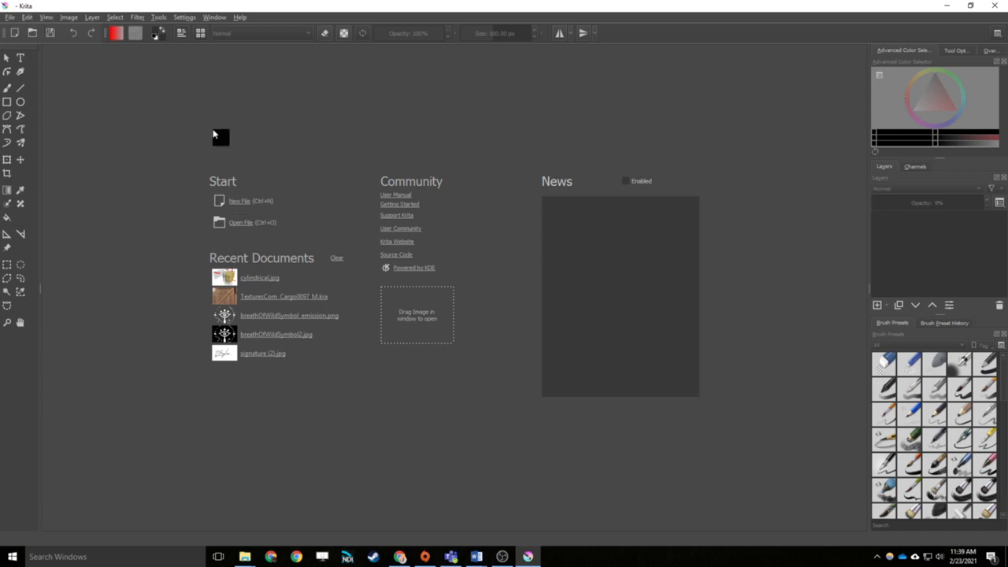
pyautogui.click(10, 17)
pyautogui.click(12, 19)
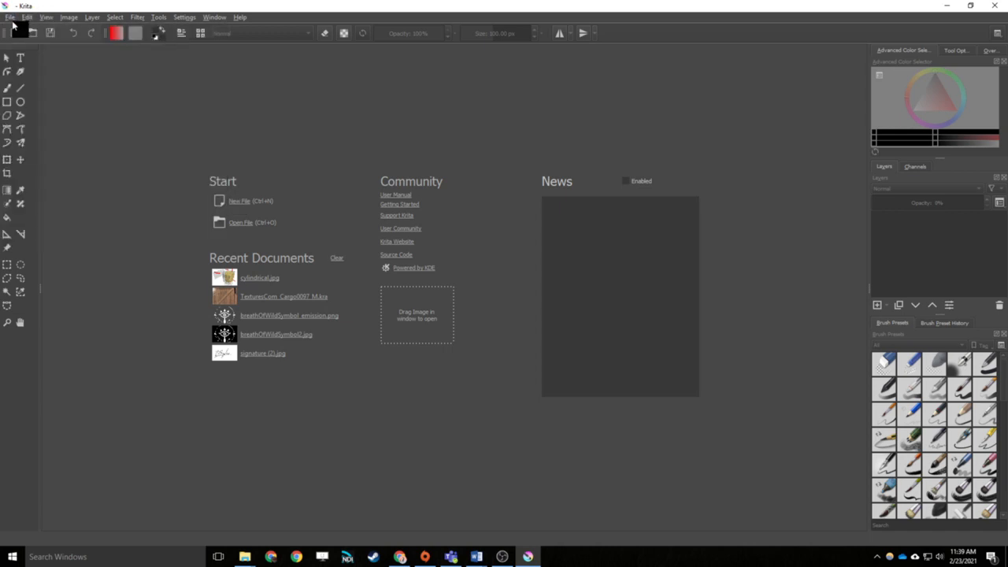
pyautogui.click(243, 208)
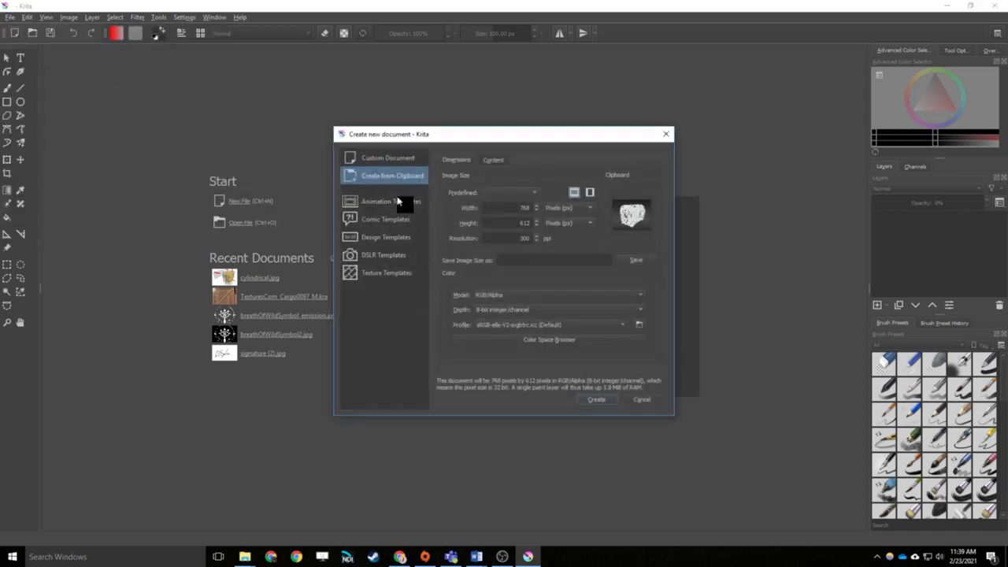
pyautogui.click(595, 399)
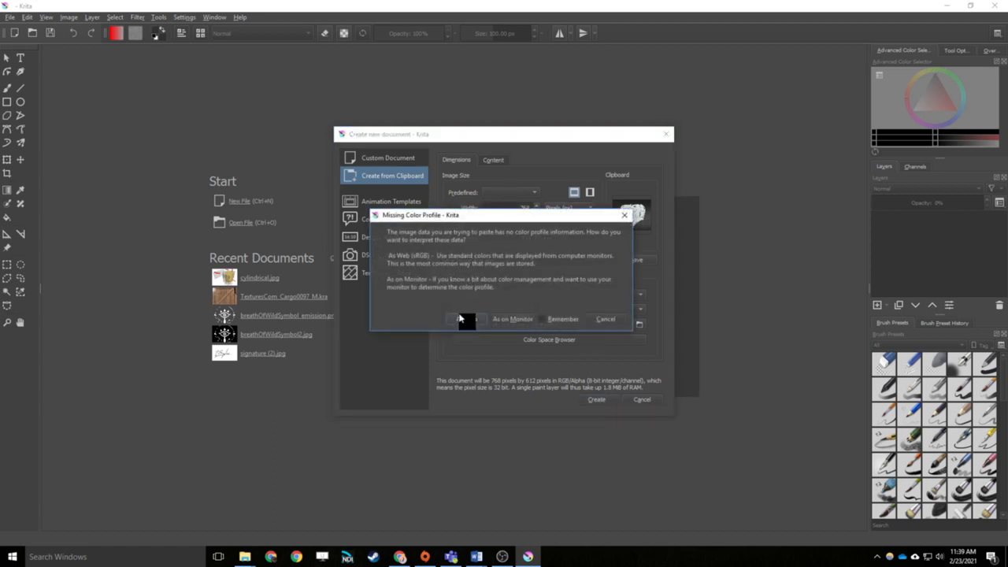
pyautogui.click(465, 319)
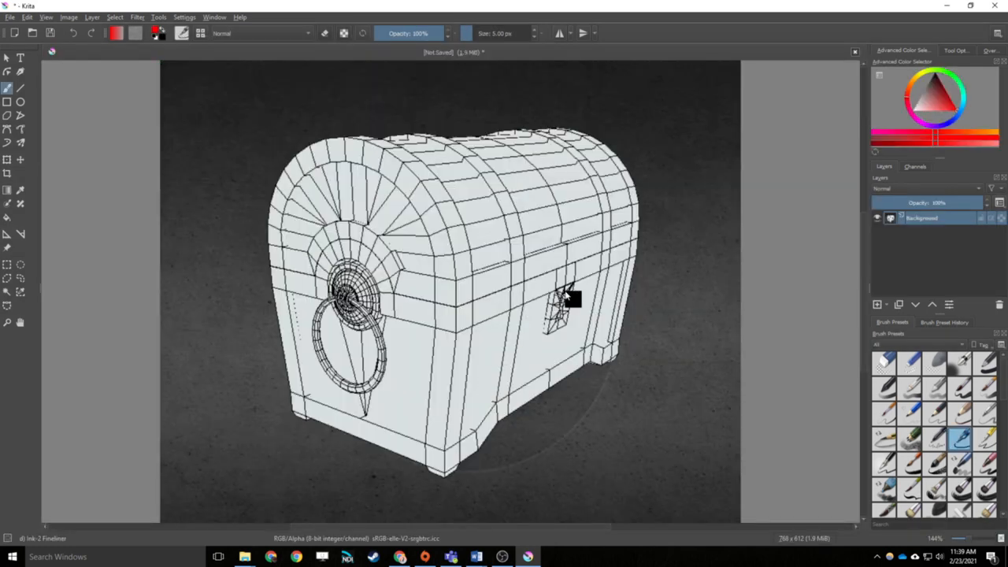
# Add a new paint layer above the chest image at 100% zoom
pyautogui.scroll(-2, 541, 260)
pyautogui.scroll(3, 541, 253)
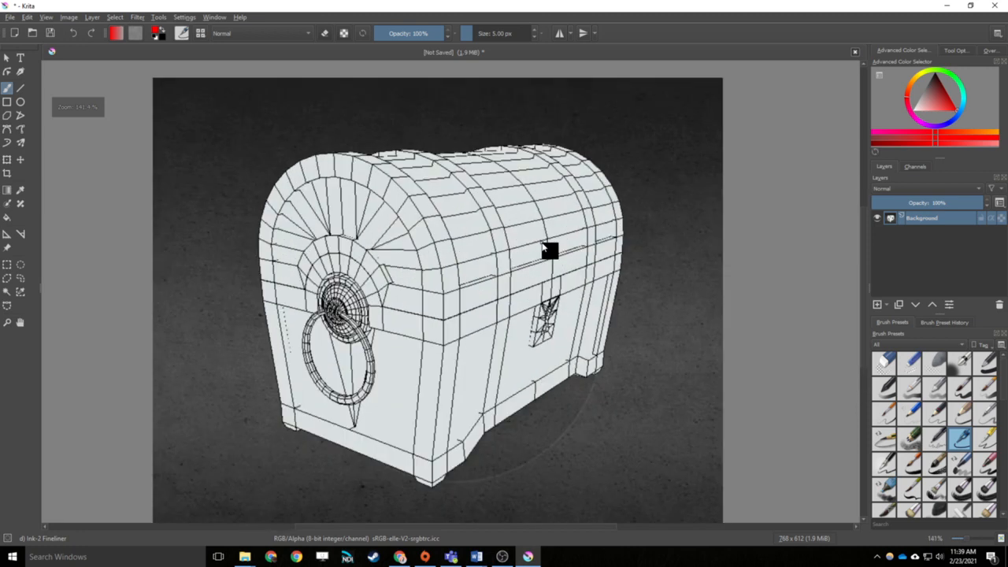
pyautogui.scroll(-1, 547, 252)
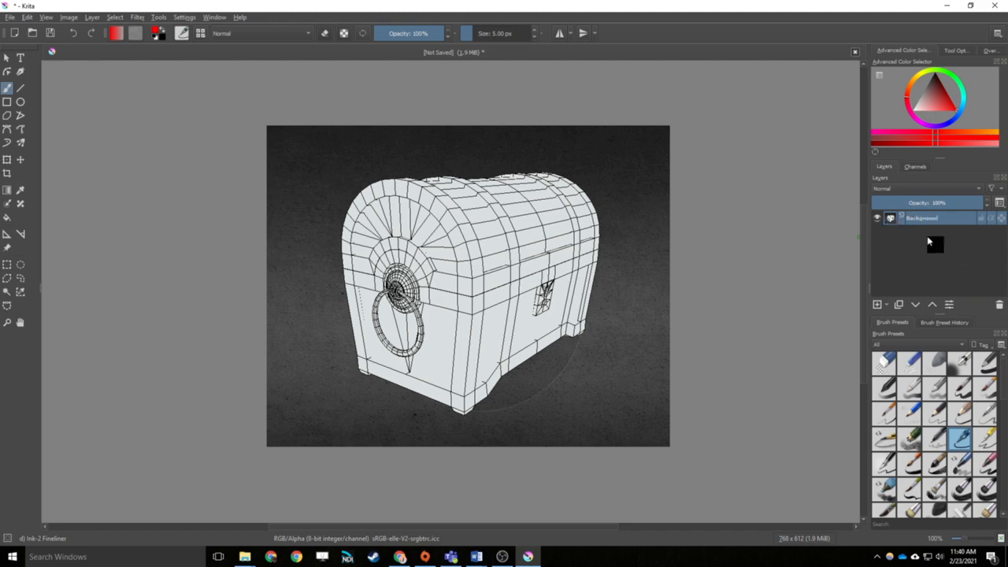
pyautogui.click(879, 305)
# Scribble in red over the chest on the new layer, toggle the layer's visibility, and undo the scribble
pyautogui.moveTo(539, 218)
pyautogui.mouseDown()
pyautogui.moveTo(444, 275)
pyautogui.moveTo(509, 180)
pyautogui.moveTo(396, 288)
pyautogui.moveTo(374, 367)
pyautogui.moveTo(445, 376)
pyautogui.mouseUp()
pyautogui.click(878, 220)
pyautogui.click(878, 221)
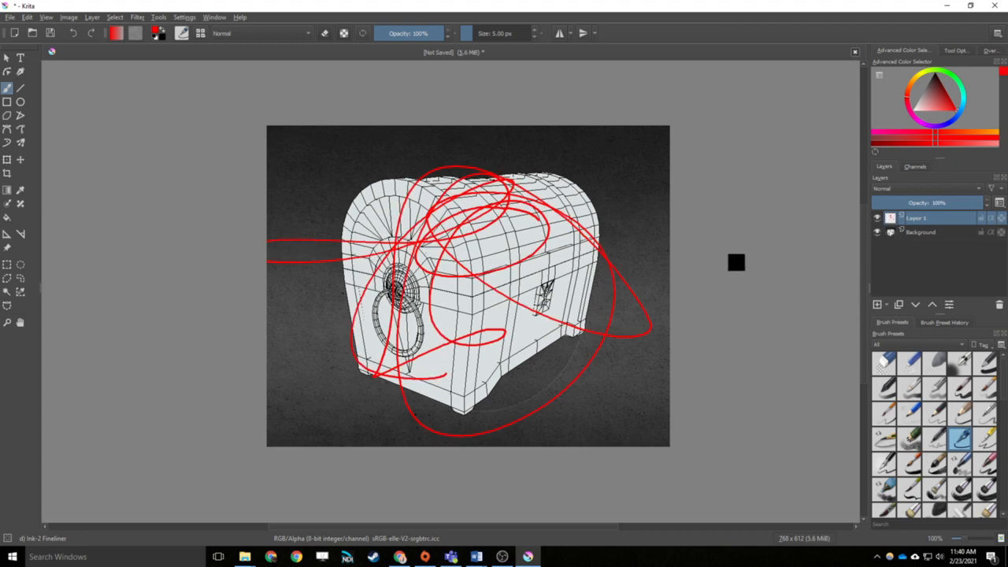
pyautogui.hotkey('ctrl', 'z')
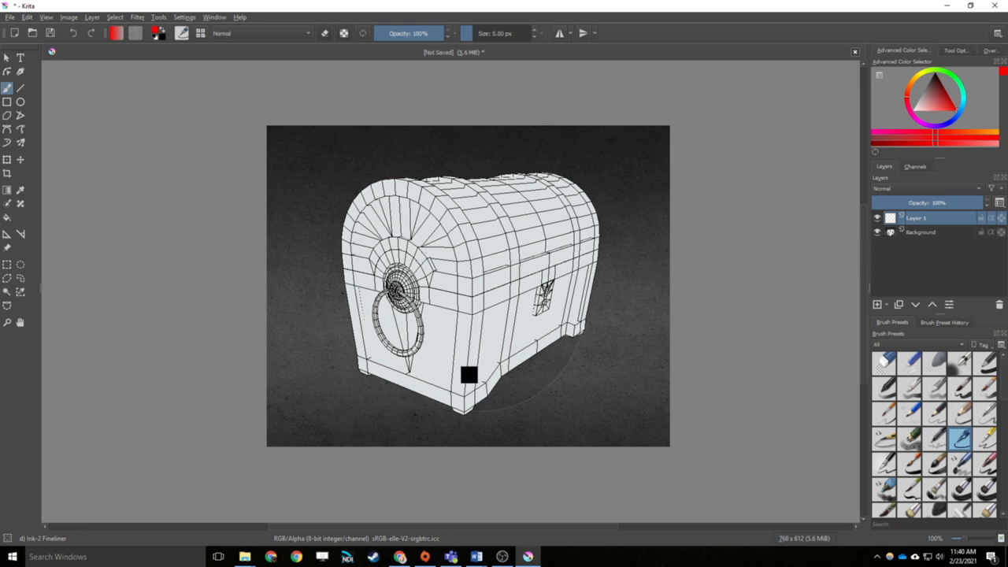
# Roughly trace the chest's outer edges and lid seam freehand in red on the new layer
pyautogui.moveTo(462, 420)
pyautogui.mouseDown()
pyautogui.moveTo(479, 320)
pyautogui.moveTo(472, 260)
pyautogui.moveTo(445, 205)
pyautogui.moveTo(401, 186)
pyautogui.moveTo(349, 194)
pyautogui.moveTo(329, 255)
pyautogui.moveTo(352, 355)
pyautogui.moveTo(448, 400)
pyautogui.moveTo(440, 407)
pyautogui.moveTo(458, 419)
pyautogui.moveTo(603, 325)
pyautogui.mouseUp()
pyautogui.moveTo(470, 295)
pyautogui.mouseDown()
pyautogui.moveTo(622, 238)
pyautogui.moveTo(587, 255)
pyautogui.moveTo(589, 189)
pyautogui.moveTo(544, 160)
pyautogui.moveTo(370, 183)
pyautogui.mouseUp()
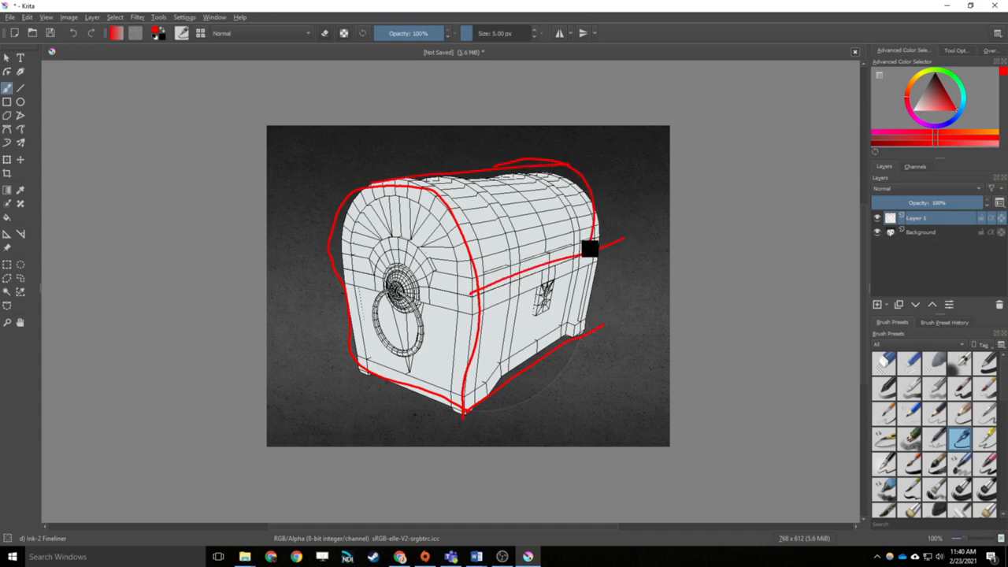
pyautogui.moveTo(588, 246); pyautogui.dragTo(575, 342)
# Hide and show the background and the drawing layer in turn to compare the red sketch with the chest image
pyautogui.click(877, 232)
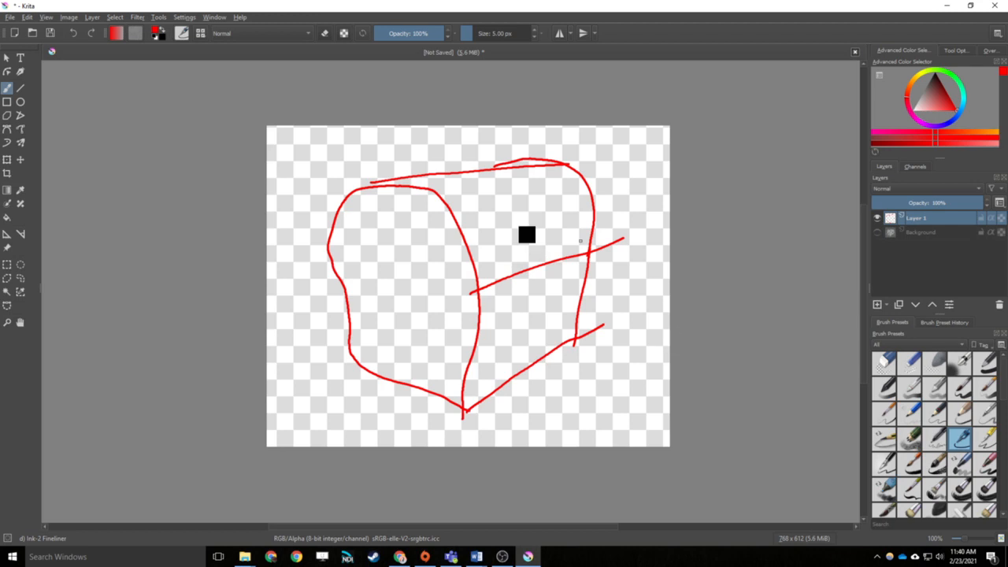
pyautogui.click(877, 233)
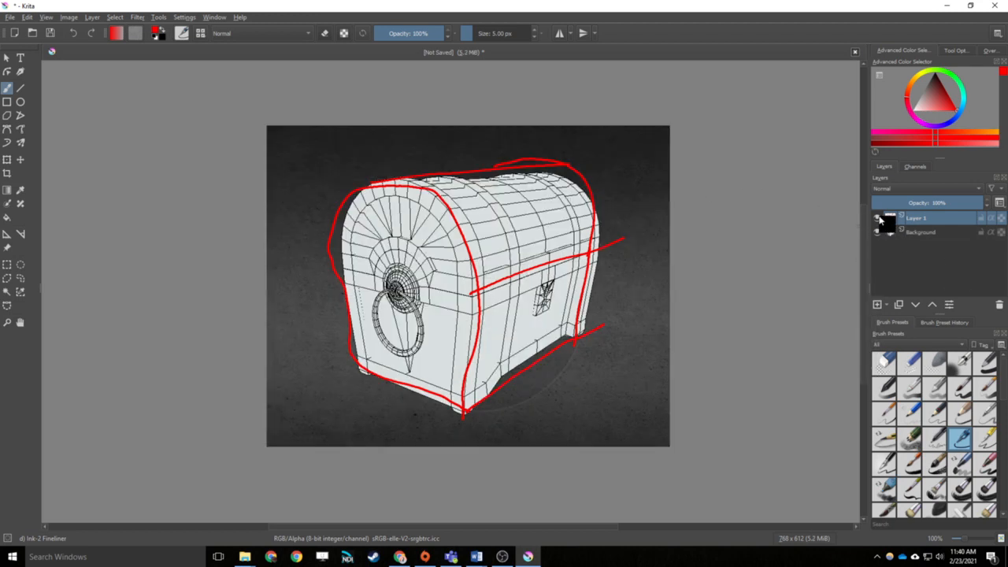
pyautogui.click(878, 218)
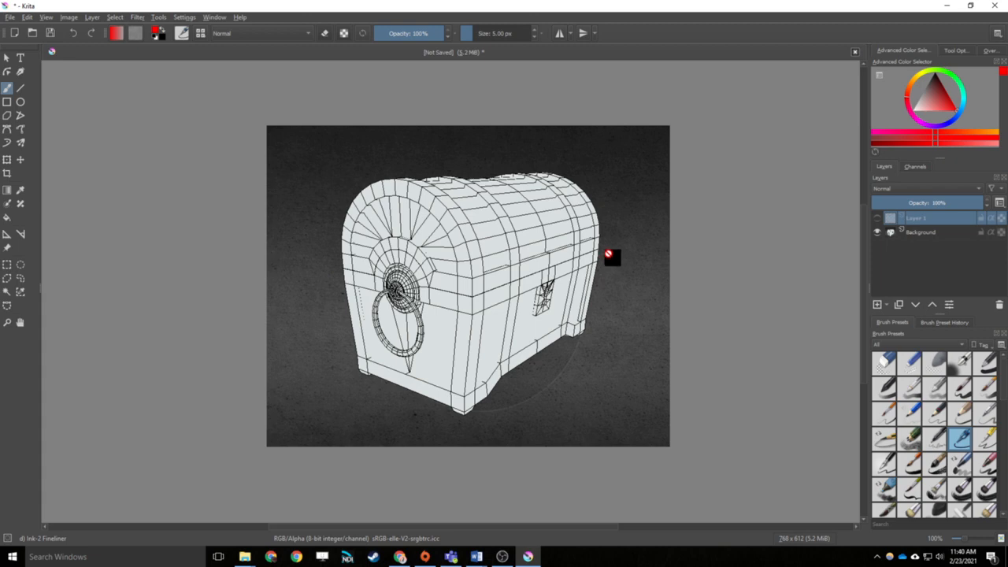
pyautogui.click(611, 257)
pyautogui.click(877, 218)
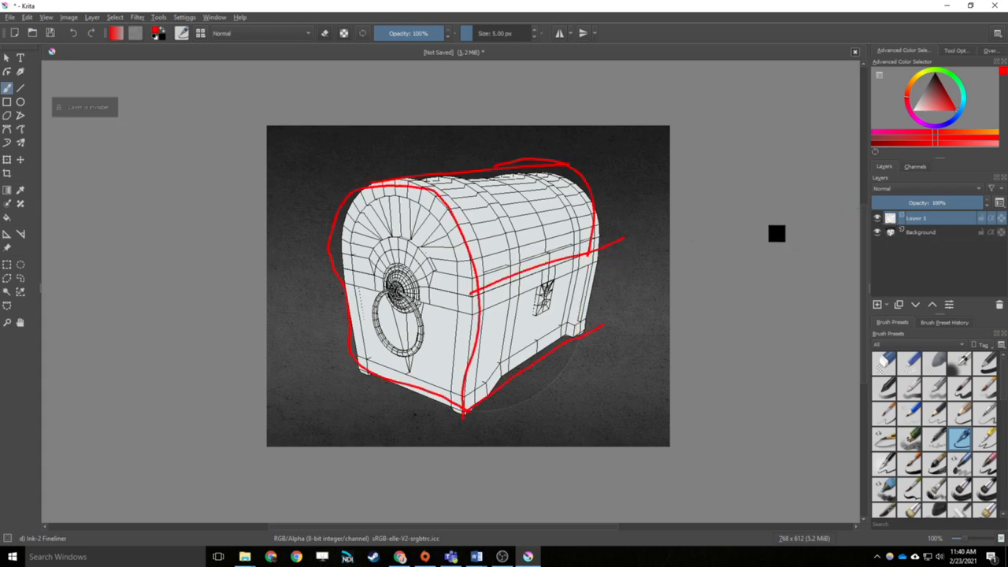
# Undo all the red outline strokes on the drawing layer
pyautogui.hotkey('ctrl', 'z')
pyautogui.hotkey('ctrl', 'z')
pyautogui.hotkey('ctrl', 'z')
pyautogui.hotkey('ctrl', 'z')
pyautogui.hotkey('ctrl', 'z')
pyautogui.hotkey('ctrl', 'z')
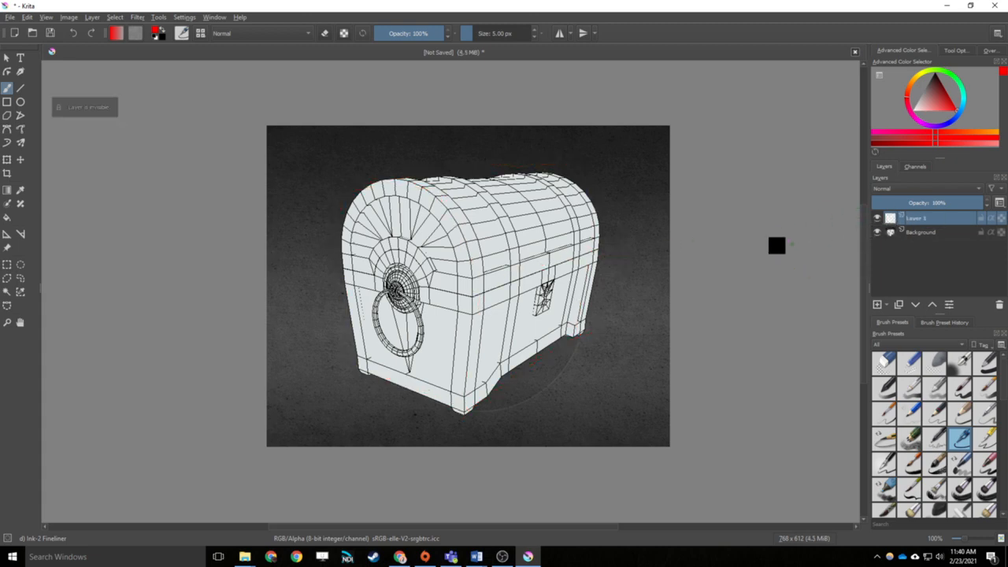
# Try drawing along the chest's lid seam towards the handle end, and undo the stroke
pyautogui.click(22, 89)
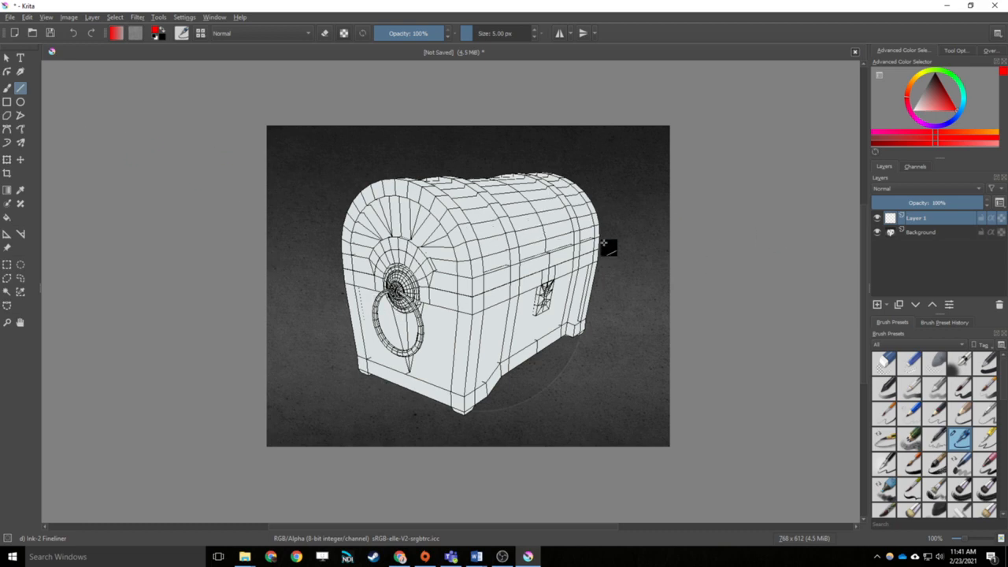
pyautogui.click(7, 88)
pyautogui.moveTo(474, 262)
pyautogui.mouseDown()
pyautogui.moveTo(459, 213)
pyautogui.moveTo(435, 192)
pyautogui.moveTo(380, 176)
pyautogui.moveTo(353, 198)
pyautogui.moveTo(341, 242)
pyautogui.mouseUp()
pyautogui.hotkey('ctrl', 'z')
# Pick the Ink-2 Fineliner brush preset and set the foreground colour to cyan for the Line tool
pyautogui.click(887, 372)
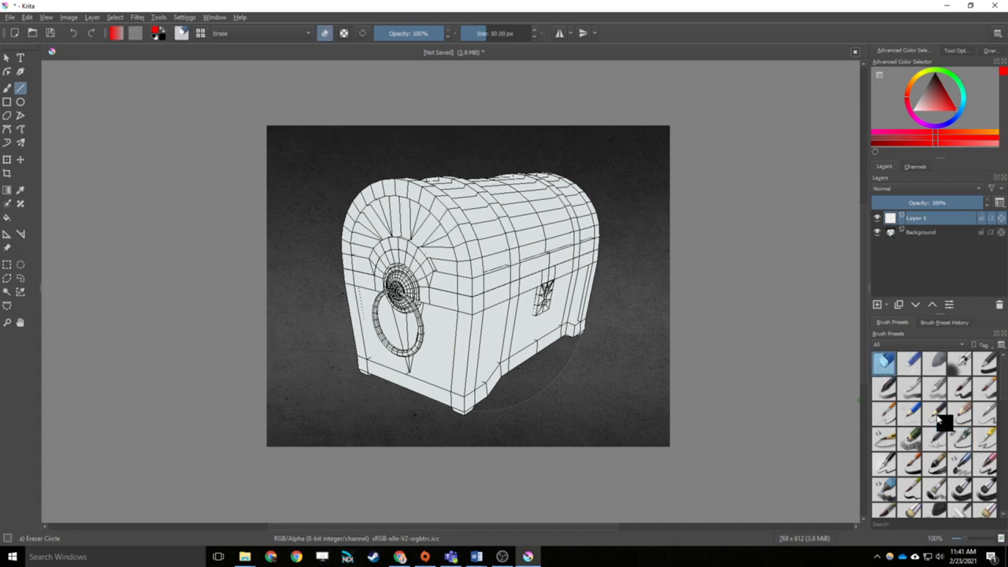
pyautogui.click(965, 445)
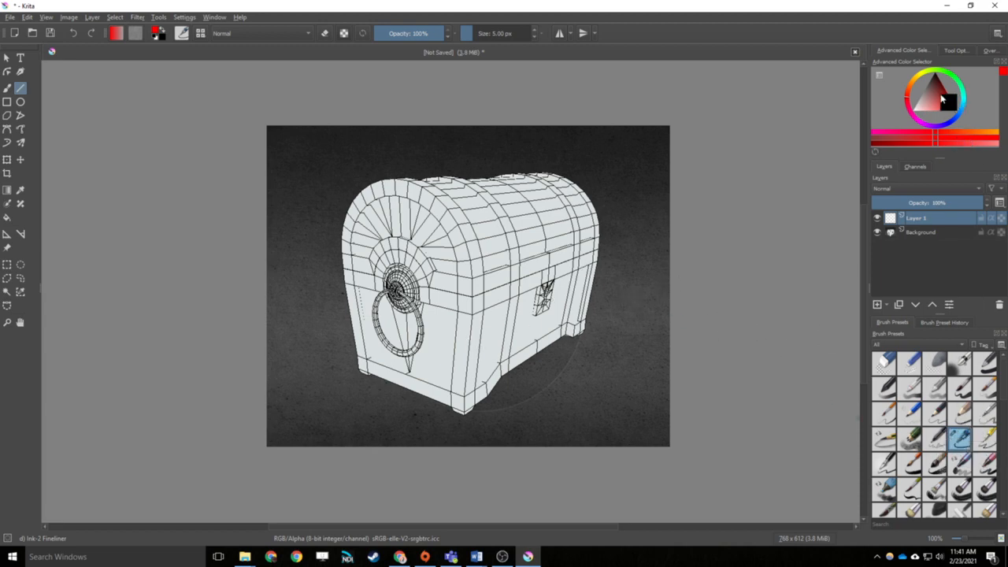
pyautogui.moveTo(959, 110)
pyautogui.mouseDown()
pyautogui.moveTo(970, 111)
pyautogui.moveTo(964, 118)
pyautogui.moveTo(973, 107)
pyautogui.mouseUp()
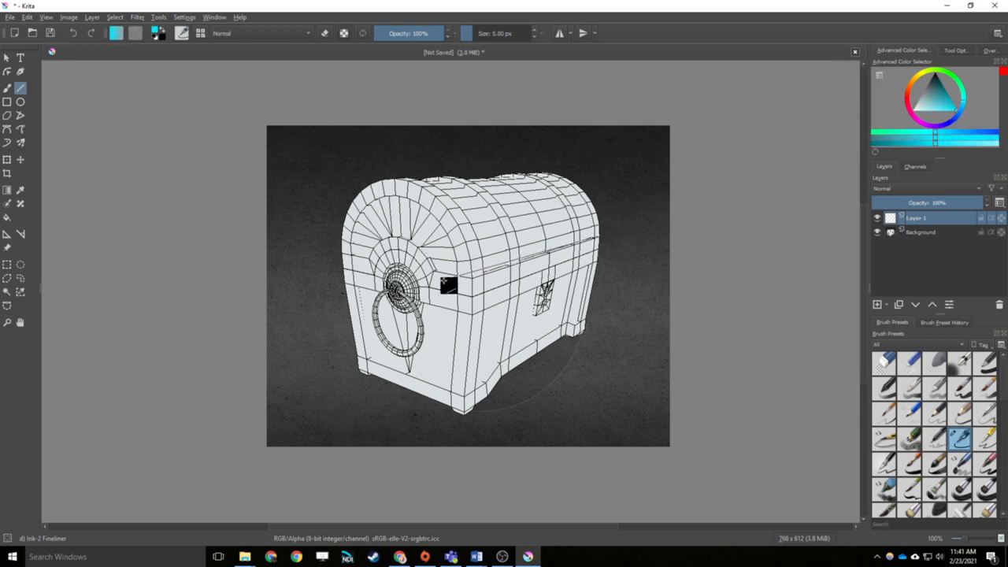
# Outline the chest's lock-side face below the lid seam with straight cyan lines, undoing the small test lines near the far corner
pyautogui.moveTo(472, 277); pyautogui.dragTo(598, 237)
pyautogui.hotkey('ctrl', 'z')
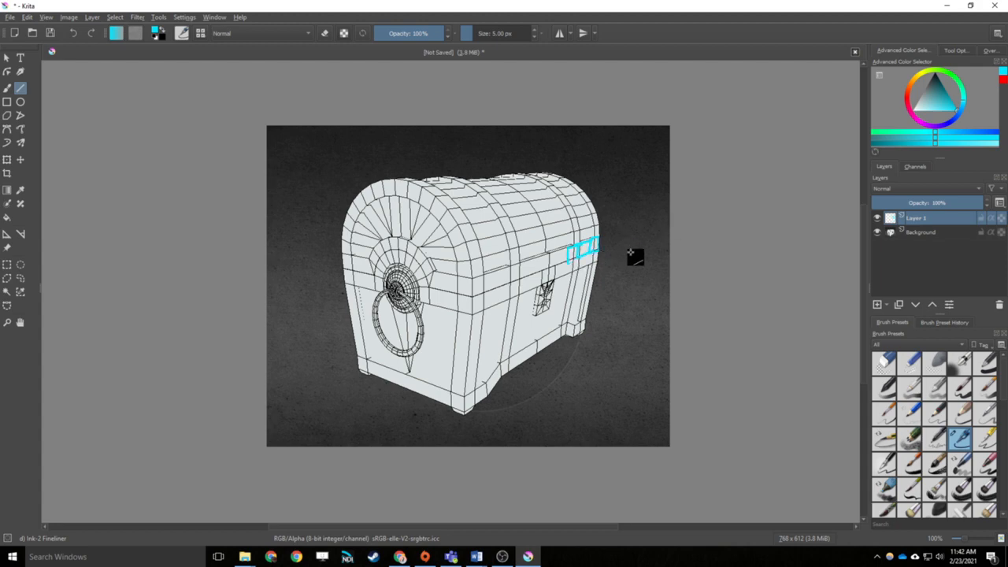
pyautogui.hotkey('ctrl', 'z')
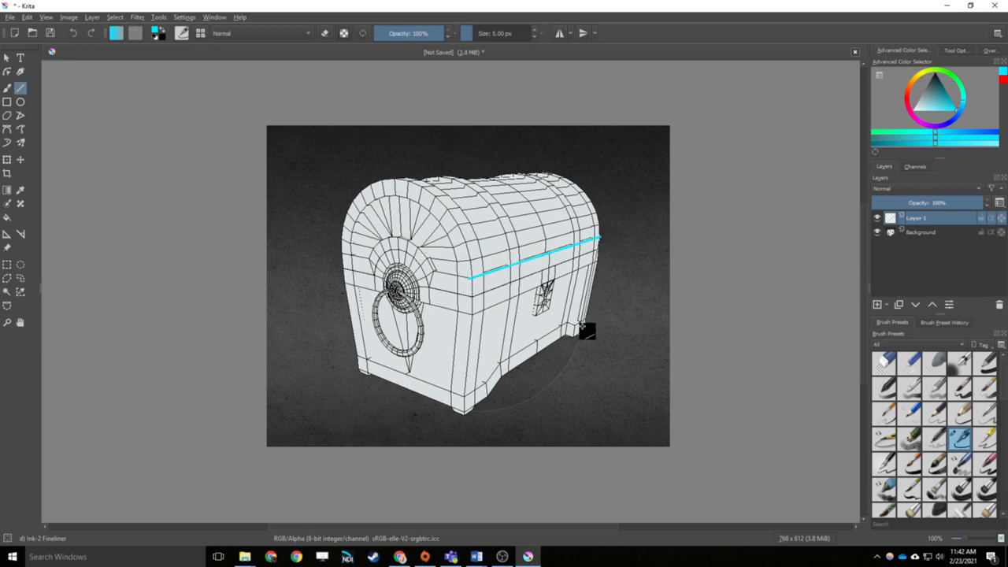
pyautogui.moveTo(580, 324)
pyautogui.mouseDown()
pyautogui.moveTo(591, 256)
pyautogui.moveTo(587, 325)
pyautogui.mouseUp()
pyautogui.moveTo(466, 398); pyautogui.dragTo(467, 397)
pyautogui.moveTo(471, 278); pyautogui.dragTo(466, 398)
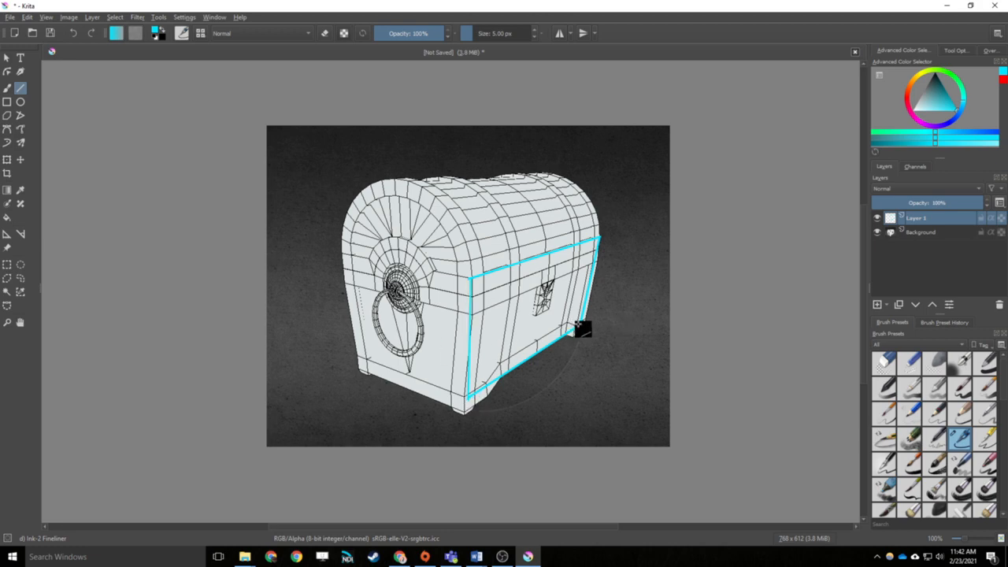
# Trace the bottom edge, far vertical edge and upper rim of the chest's handle end with straight cyan lines, undoing misplaced ones
pyautogui.moveTo(577, 326)
pyautogui.mouseDown()
pyautogui.moveTo(495, 316)
pyautogui.moveTo(467, 241)
pyautogui.mouseUp()
pyautogui.hotkey('ctrl', 'z')
pyautogui.hotkey('ctrl', 'z')
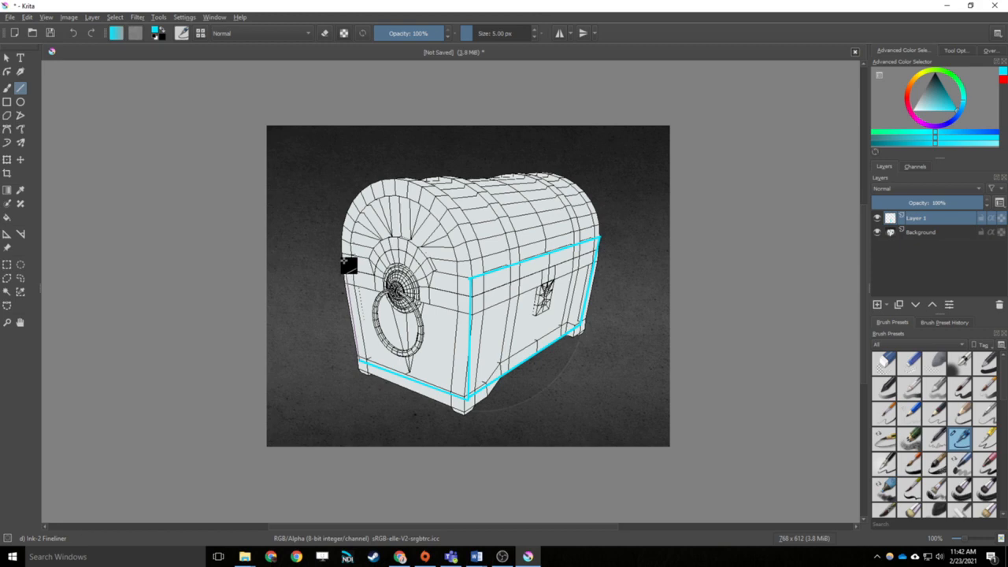
pyautogui.hotkey('ctrl', 'z')
pyautogui.moveTo(342, 253); pyautogui.dragTo(369, 259)
# Trace the lower edge of the rim band across the lock side and around the handle plate in cyan, undoing the first attempt
pyautogui.moveTo(597, 250); pyautogui.dragTo(431, 294)
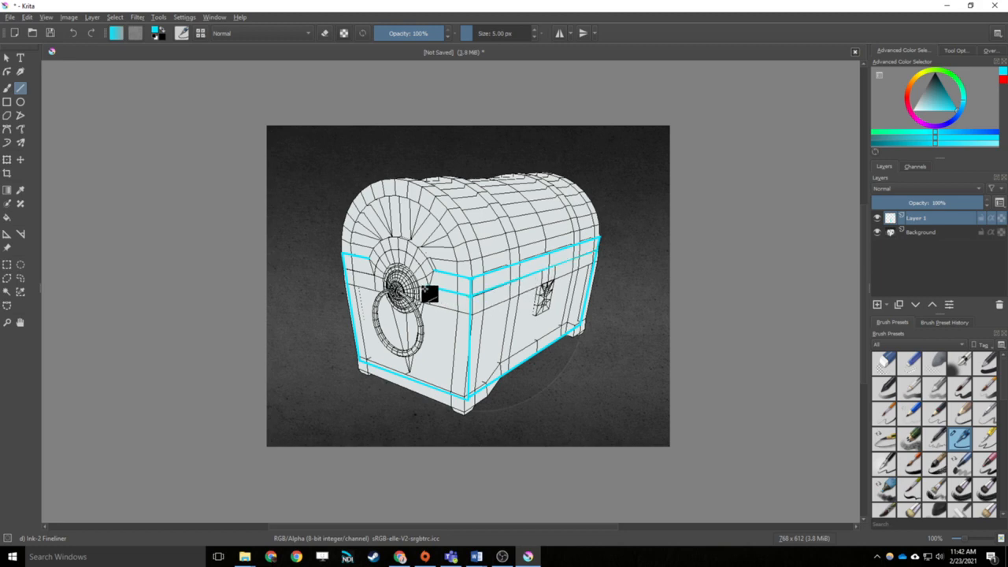
pyautogui.hotkey('ctrl', 'z')
pyautogui.hotkey('ctrl', 'z')
pyautogui.moveTo(471, 316); pyautogui.dragTo(422, 304)
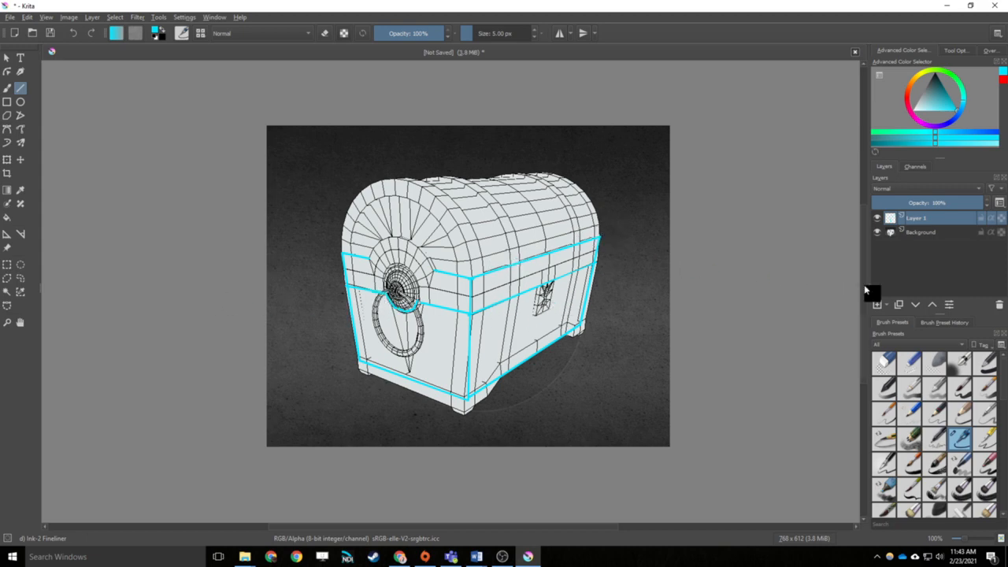
# Rename the layer with the cyan outlines as Base Form
pyautogui.doubleClick(919, 223)
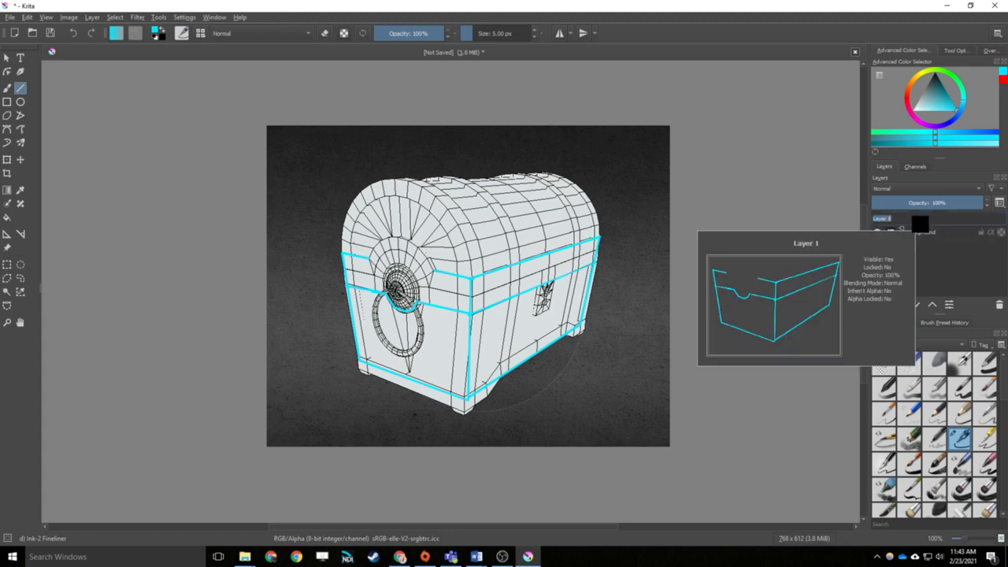
pyautogui.write('Base Form')
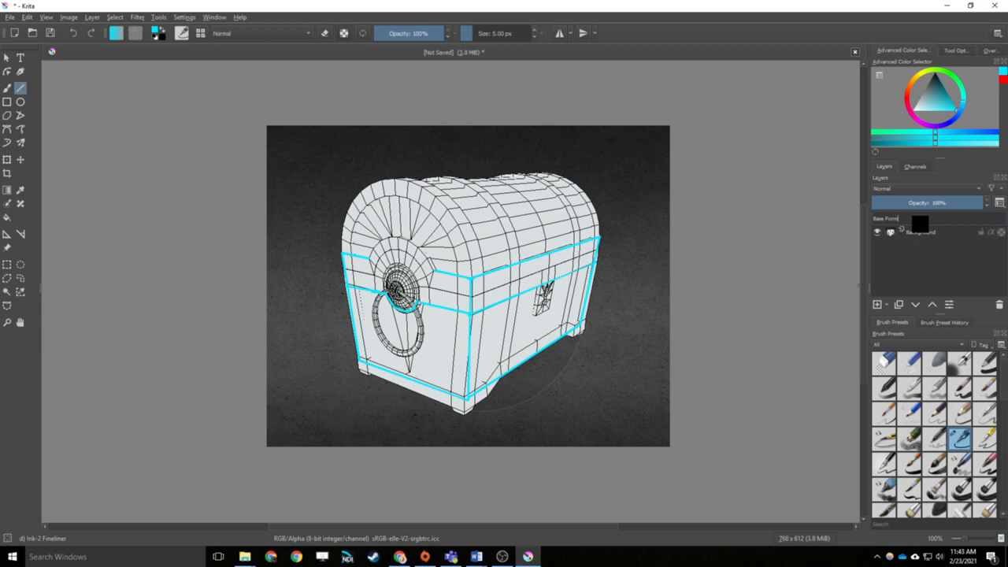
pyautogui.press('Return')
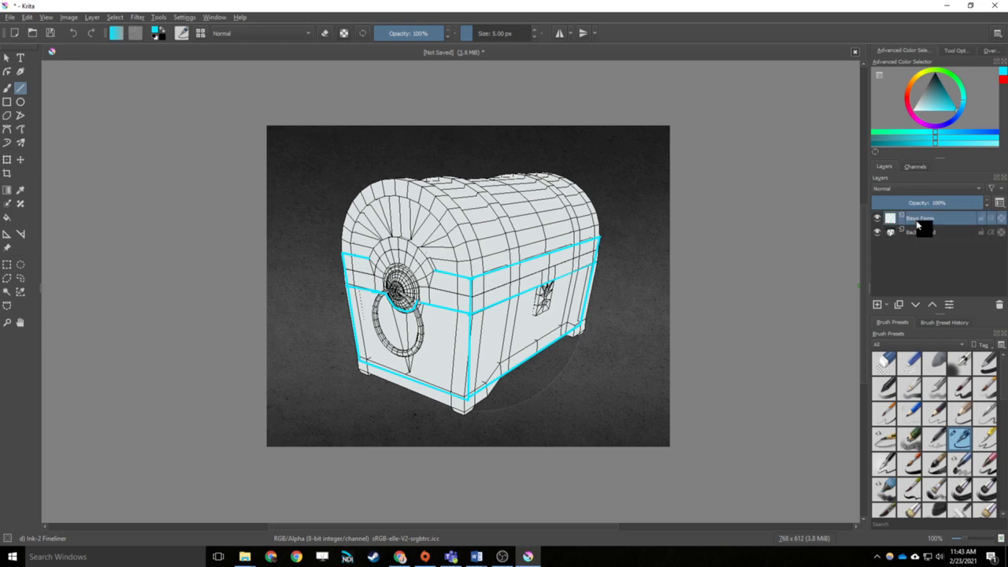
# Add another paint layer above Base Form and name it Lid
pyautogui.click(877, 304)
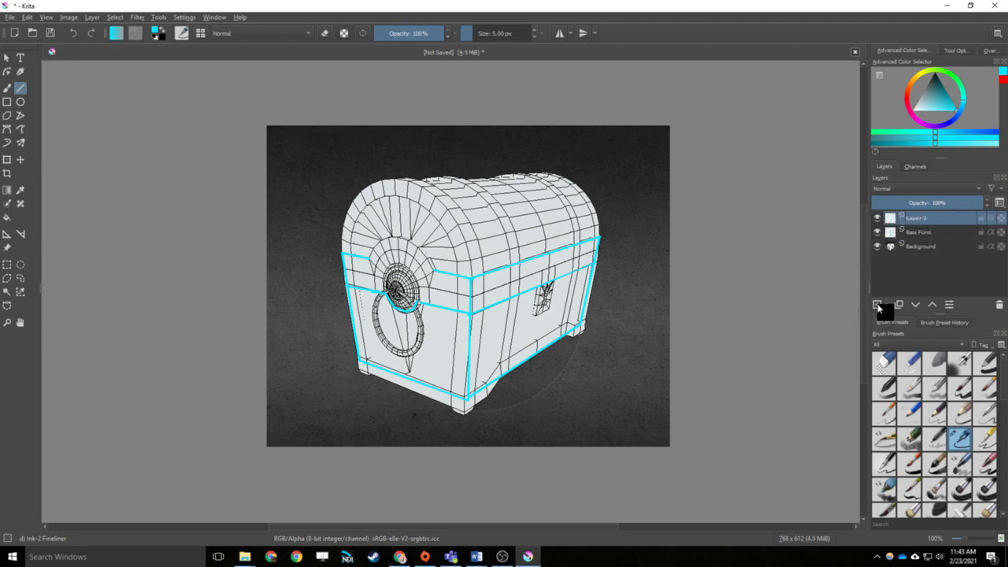
pyautogui.doubleClick(925, 223)
pyautogui.write('L')
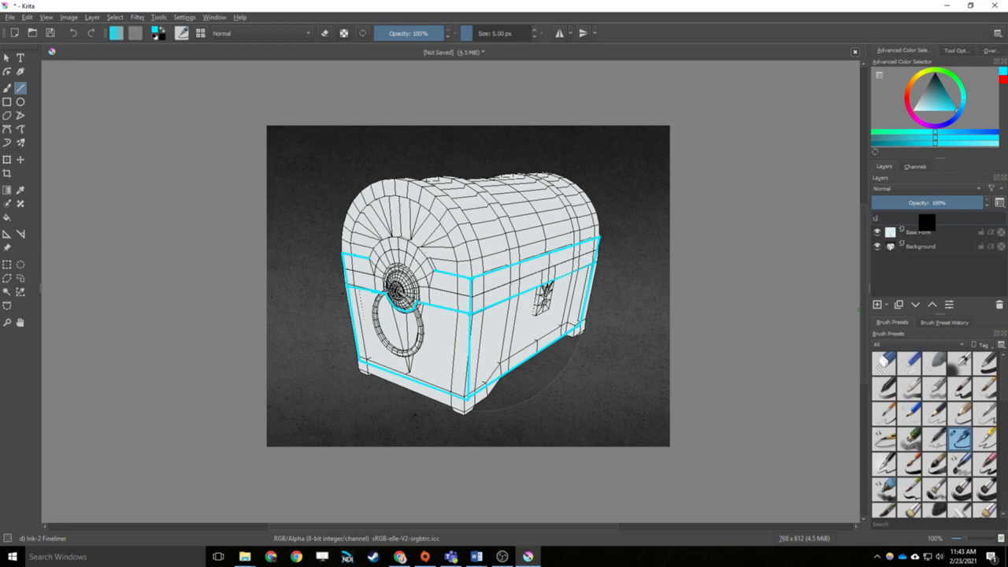
pyautogui.write('id')
pyautogui.press('Return')
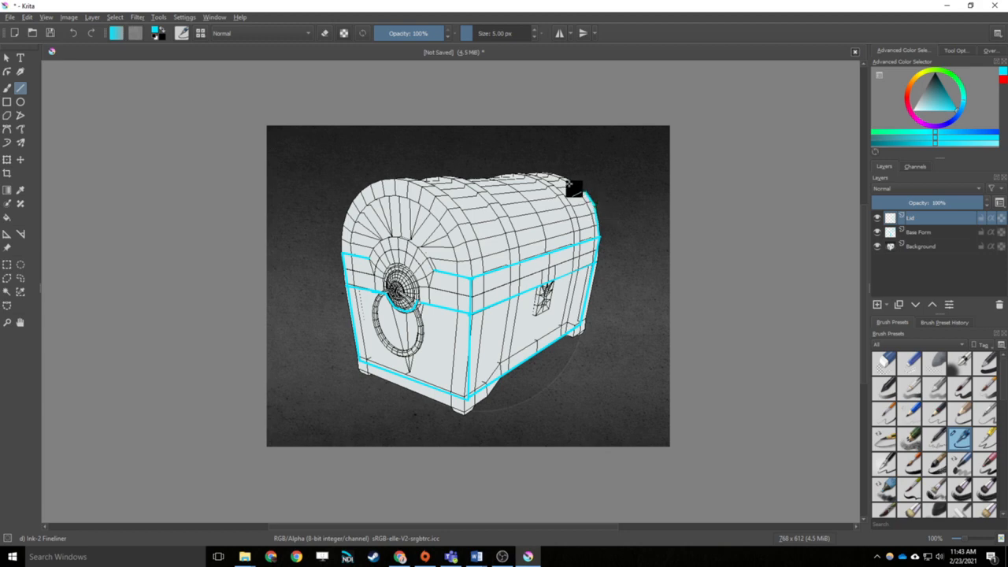
# Trace the lid's outer silhouette, its lower edge and the double arch on its handle end with straight cyan lines
pyautogui.moveTo(572, 182)
pyautogui.mouseDown()
pyautogui.moveTo(539, 170)
pyautogui.moveTo(449, 173)
pyautogui.moveTo(363, 188)
pyautogui.moveTo(341, 247)
pyautogui.mouseUp()
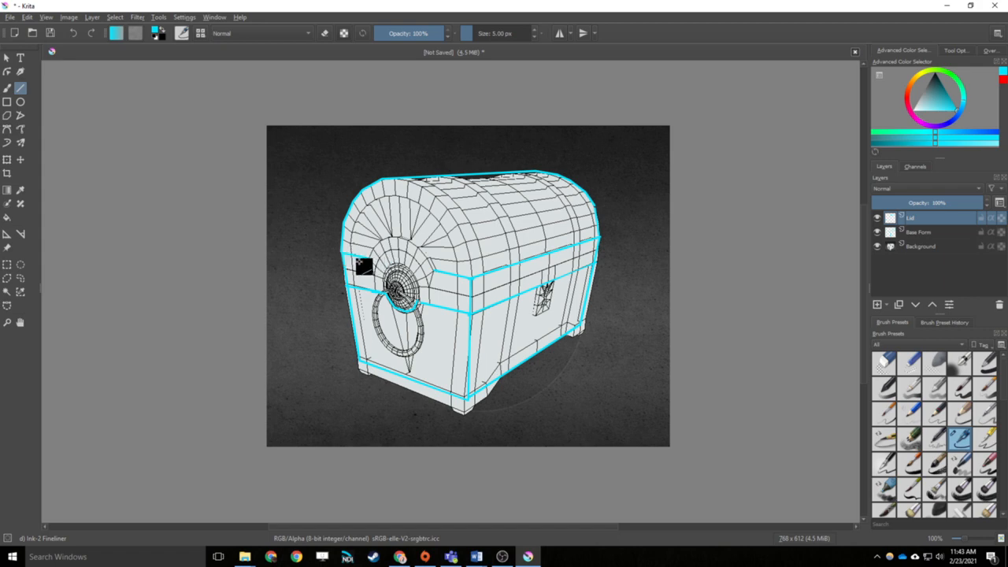
pyautogui.moveTo(470, 313); pyautogui.dragTo(472, 278)
pyautogui.moveTo(472, 277); pyautogui.dragTo(469, 254)
pyautogui.moveTo(469, 253); pyautogui.dragTo(426, 183)
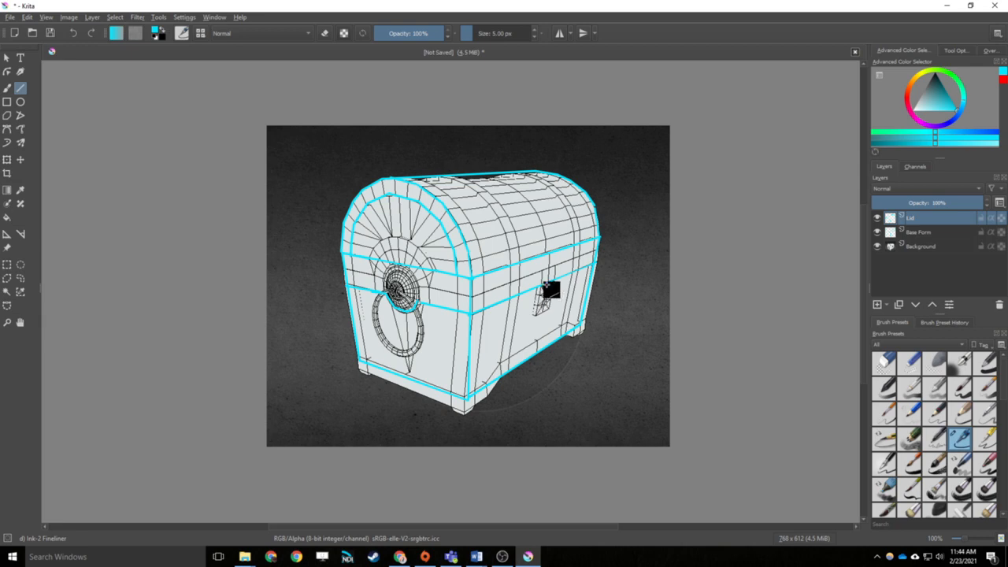
# Add a paint layer above Lid and name it handle
pyautogui.click(877, 304)
pyautogui.doubleClick(923, 222)
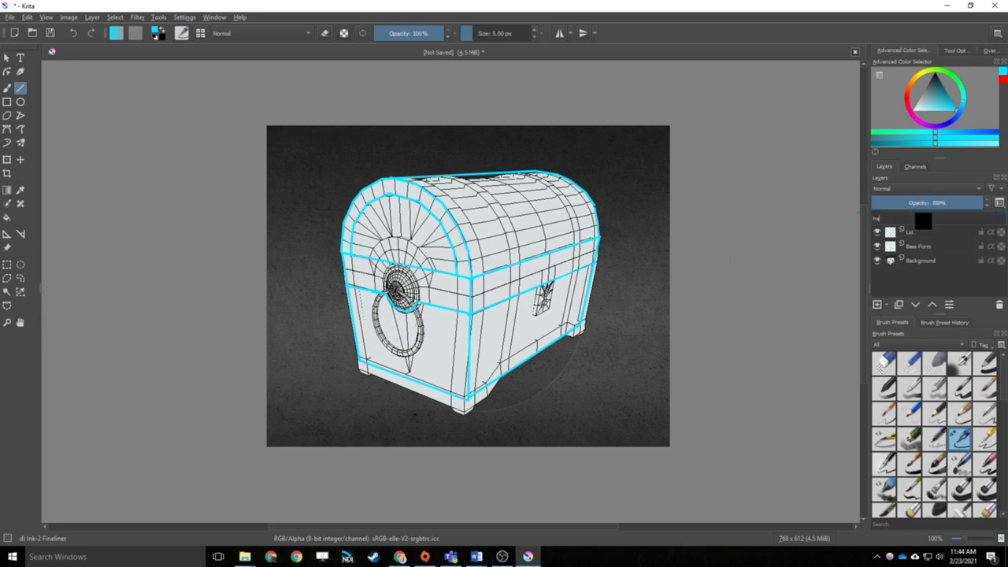
pyautogui.write('handle')
pyautogui.press('Return')
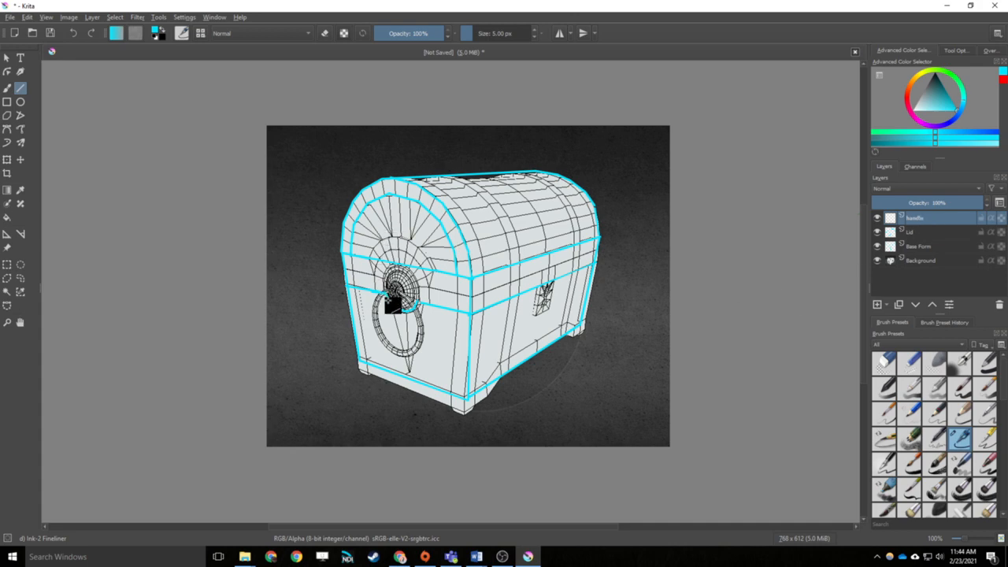
# Trace the handle ring's outer and inner outlines and the round mounting plate behind it in cyan
pyautogui.moveTo(391, 293)
pyautogui.mouseDown()
pyautogui.moveTo(376, 334)
pyautogui.moveTo(402, 356)
pyautogui.moveTo(423, 342)
pyautogui.moveTo(419, 308)
pyautogui.moveTo(396, 289)
pyautogui.moveTo(380, 290)
pyautogui.moveTo(378, 323)
pyautogui.moveTo(396, 346)
pyautogui.moveTo(416, 342)
pyautogui.moveTo(403, 300)
pyautogui.mouseUp()
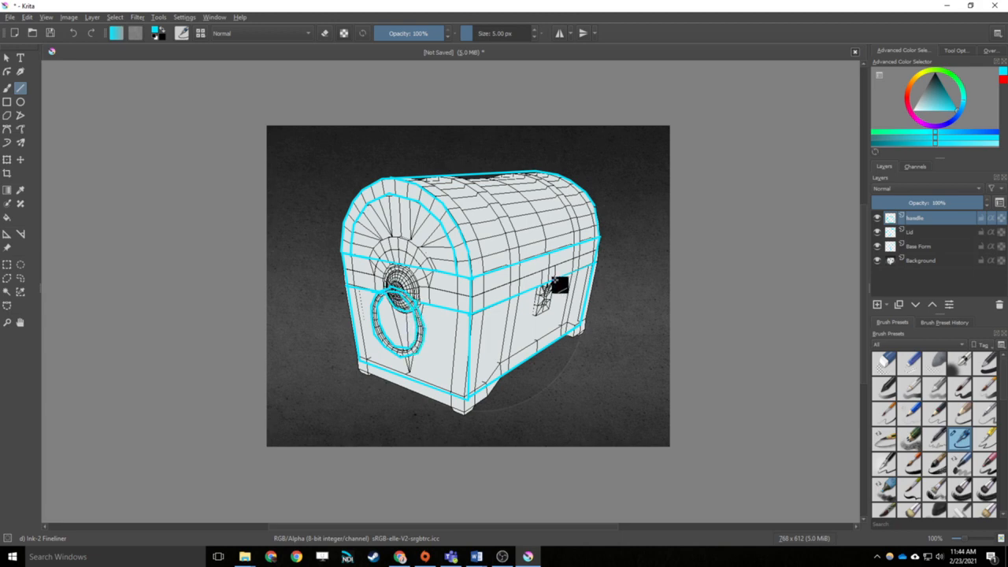
pyautogui.click(21, 101)
pyautogui.click(20, 88)
# Add a paint layer above handle, name it Latach, and outline the small latch on the lock side in cyan
pyautogui.click(878, 303)
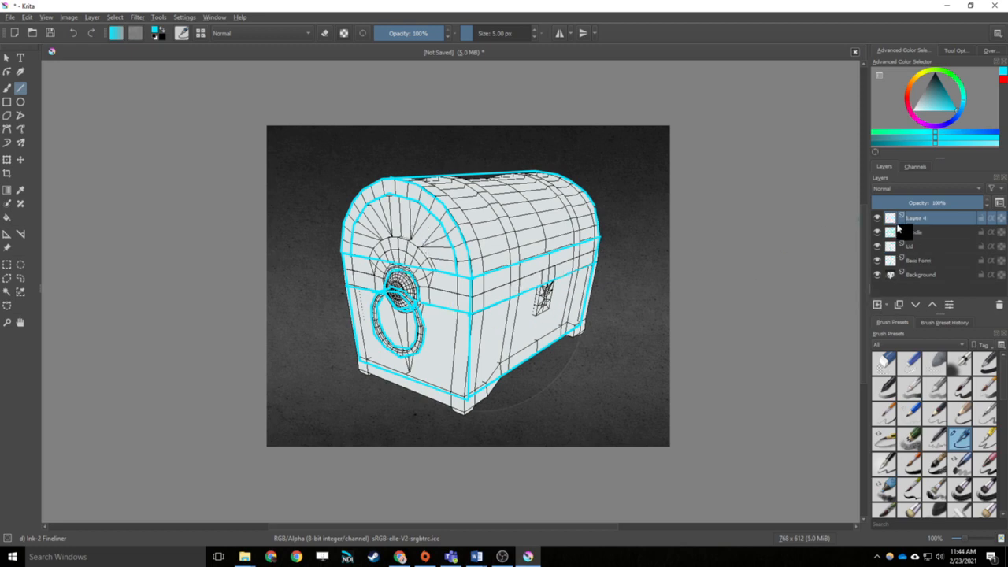
pyautogui.doubleClick(905, 218)
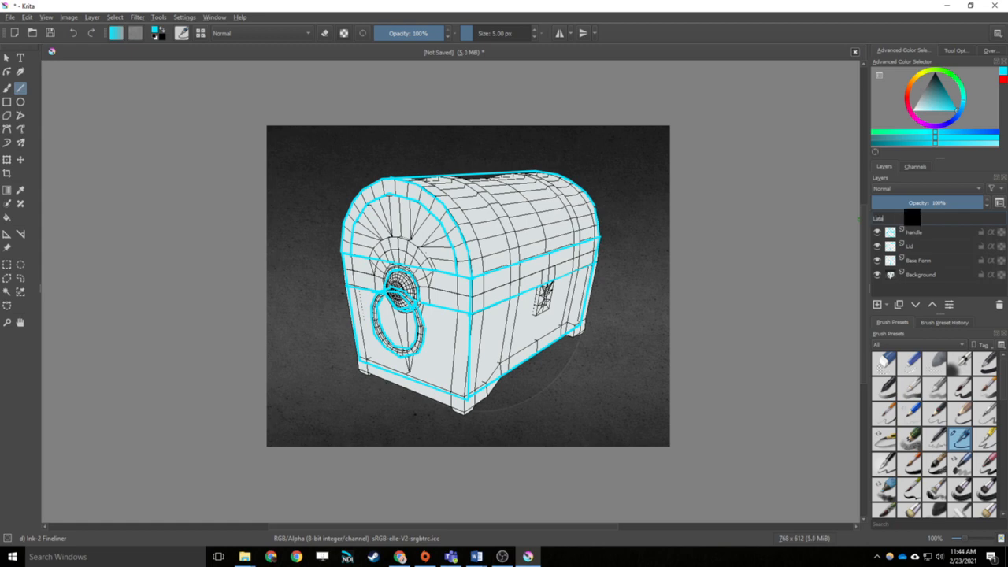
pyautogui.write('Latch')
pyautogui.press('Return')
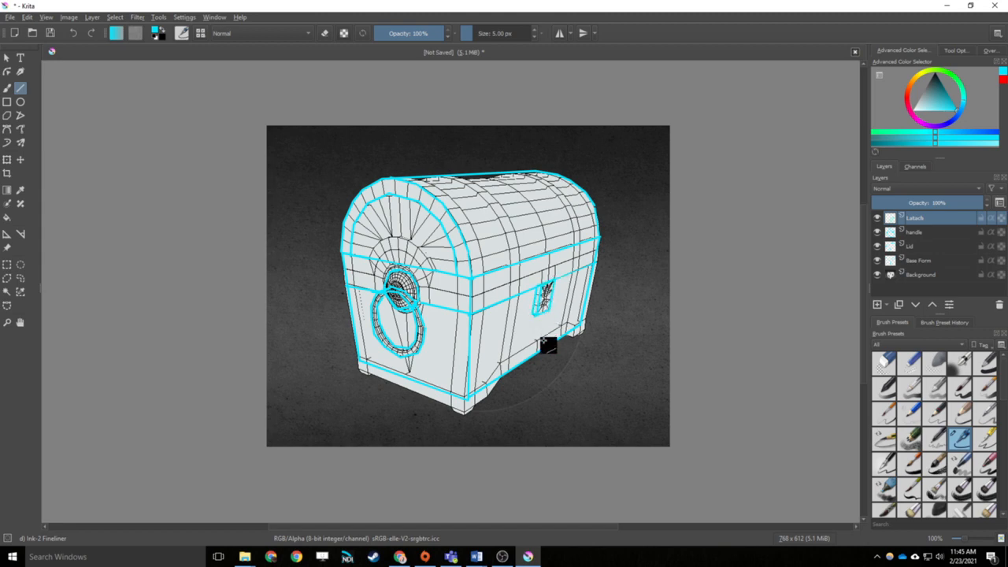
# Hide the wireframe Background layer and add a paint layer directly beneath Base Form
pyautogui.click(877, 274)
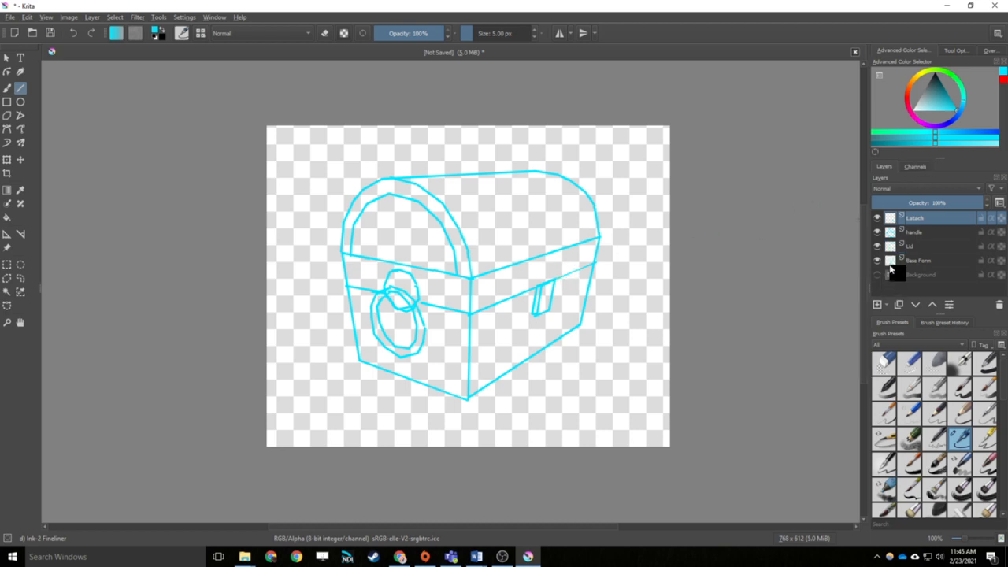
pyautogui.click(877, 304)
pyautogui.moveTo(926, 225); pyautogui.dragTo(931, 283)
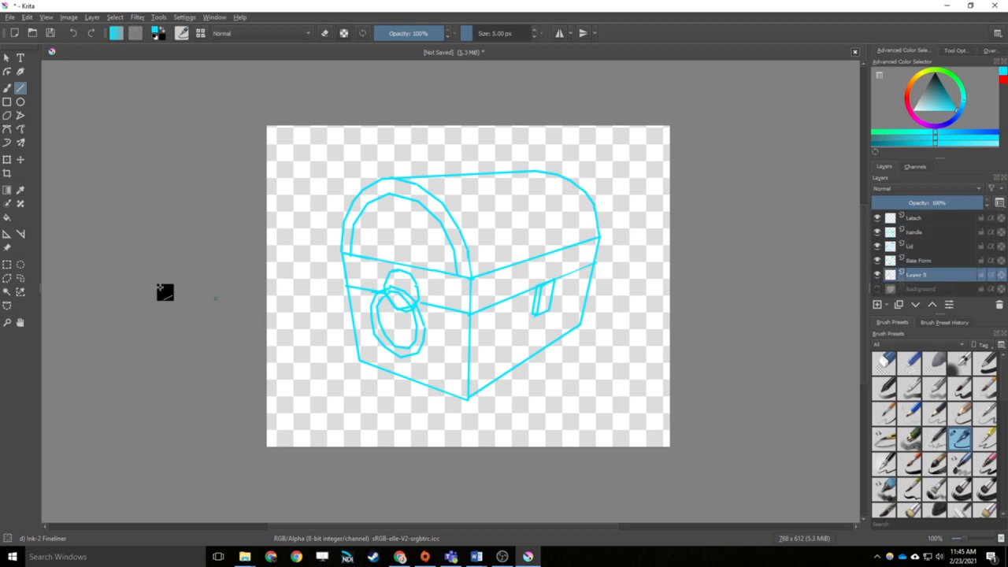
# Fill the new layer beneath Base Form with solid dark grey as a backdrop
pyautogui.moveTo(878, 266); pyautogui.dragTo(878, 218)
pyautogui.moveTo(11, 189); pyautogui.dragTo(437, 230)
# Toggle the visibility of the Base Form, Lid, handle and Latach layers to review each traced part separately
pyautogui.click(877, 260)
pyautogui.click(877, 245)
pyautogui.click(877, 231)
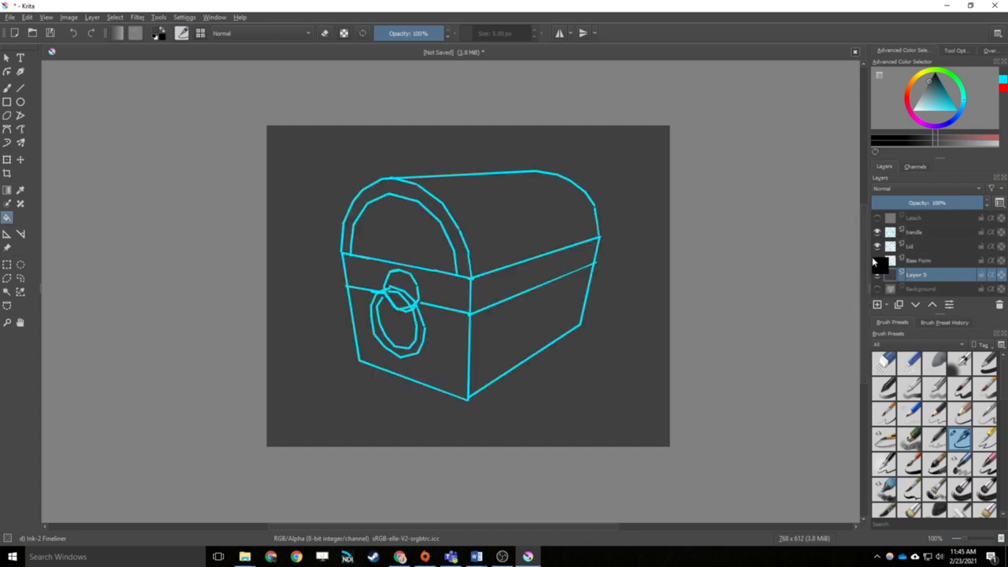
pyautogui.click(878, 218)
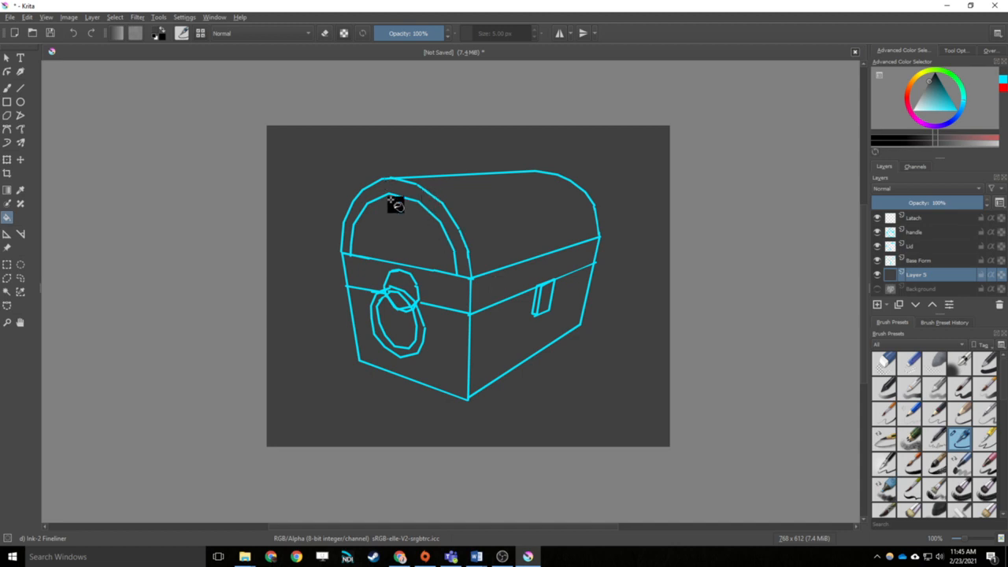
# Return to drawing straight cyan lines, and show the wireframe Background in place of the grey backdrop layer
pyautogui.click(20, 87)
pyautogui.click(950, 105)
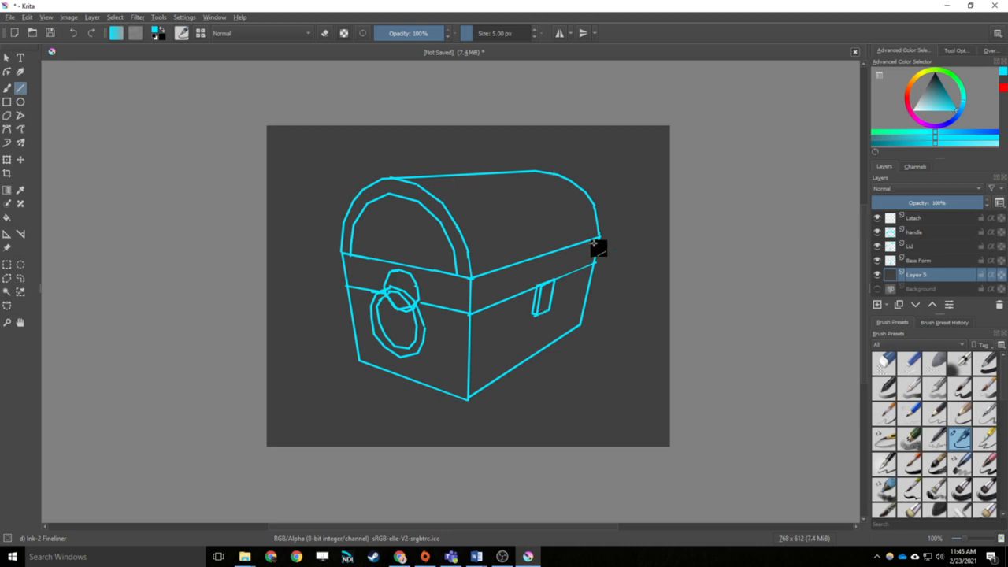
pyautogui.click(877, 289)
pyautogui.click(877, 274)
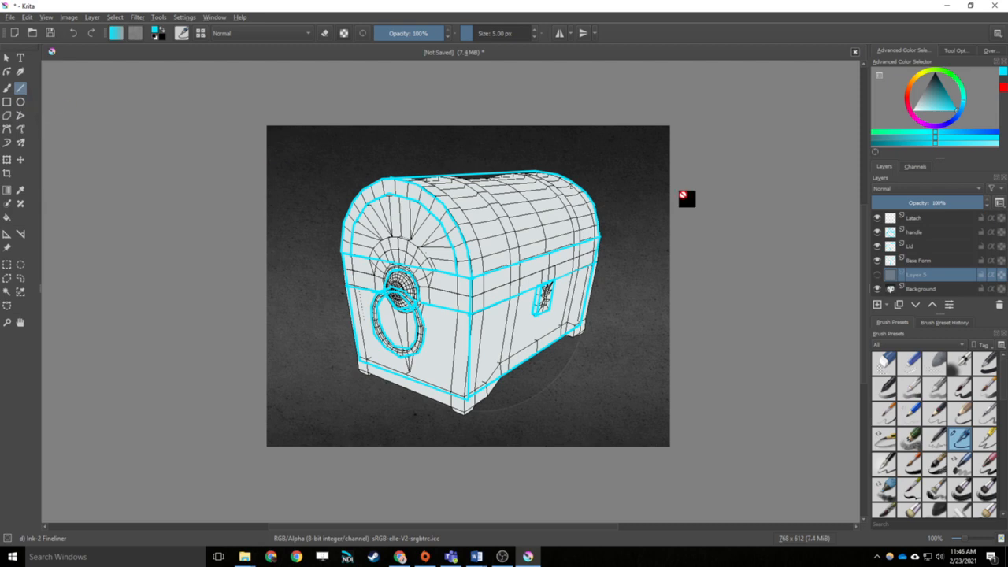
# Trace the bands running over the lid in cyan on the Lid layer, and swap the wireframe for the grey backdrop
pyautogui.click(918, 233)
pyautogui.click(920, 245)
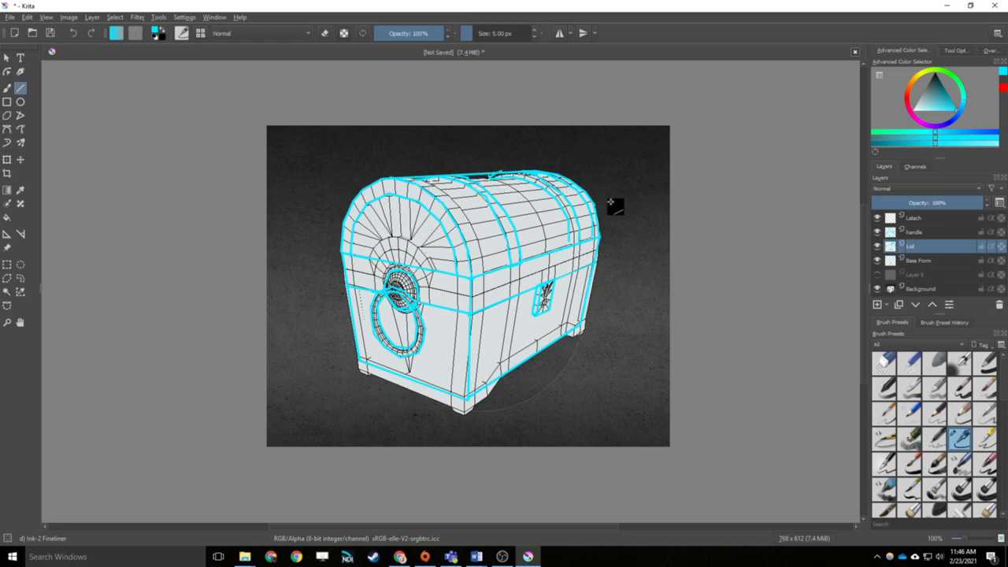
pyautogui.click(877, 289)
pyautogui.click(877, 274)
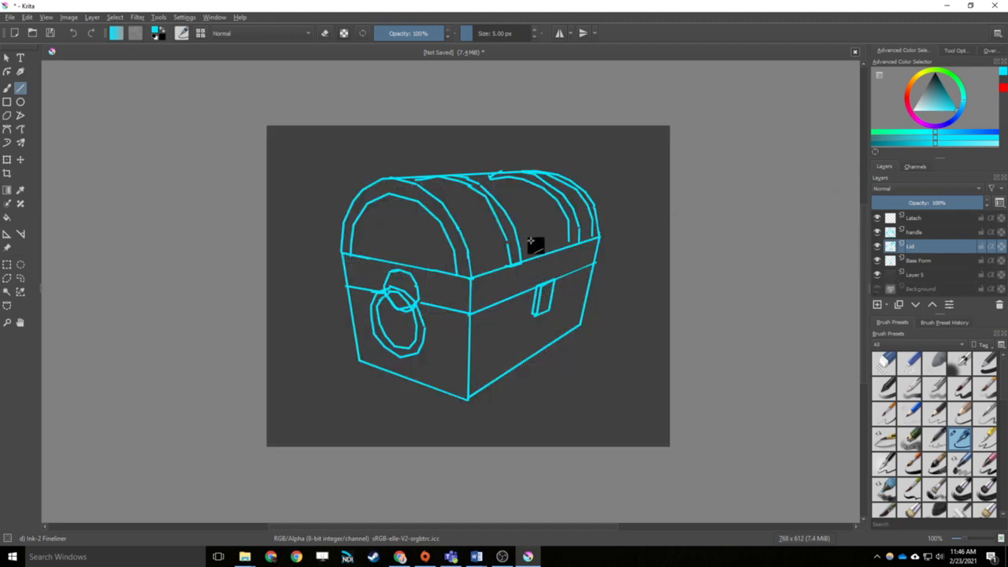